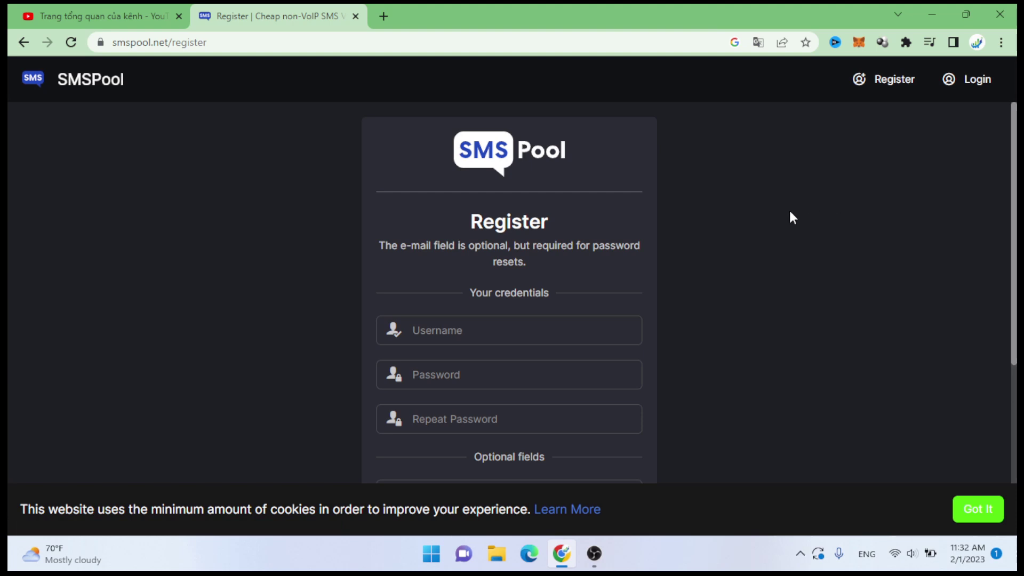
Dismiss the cookie notice and fill the username from the saved suggestions
{"action": "left_click", "coordinate": [981, 509]}
{"action": "scroll", "coordinate": [726, 387], "scroll_direction": "down", "scroll_amount": 3}
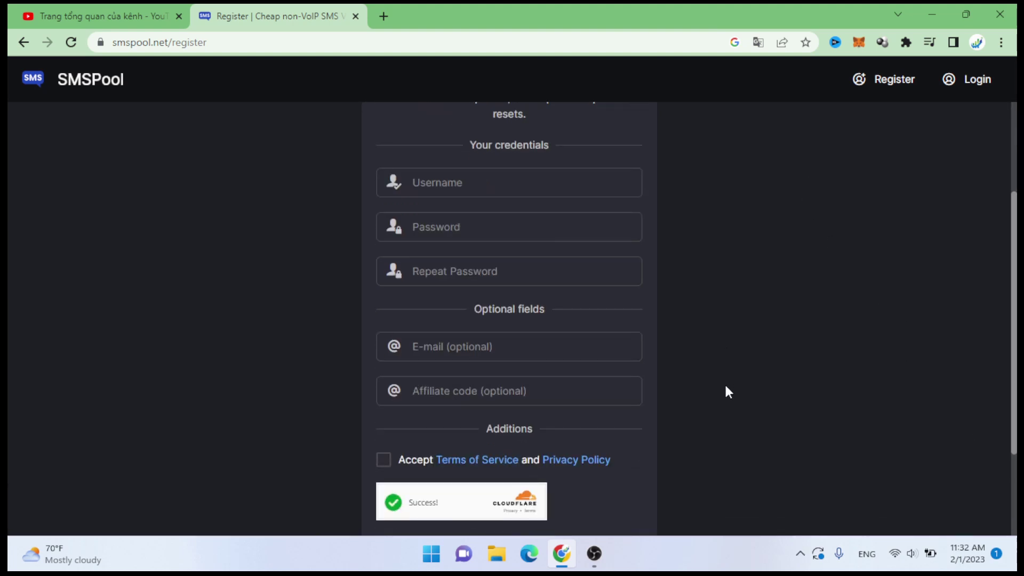
{"action": "scroll", "coordinate": [728, 392], "scroll_direction": "up", "scroll_amount": 2}
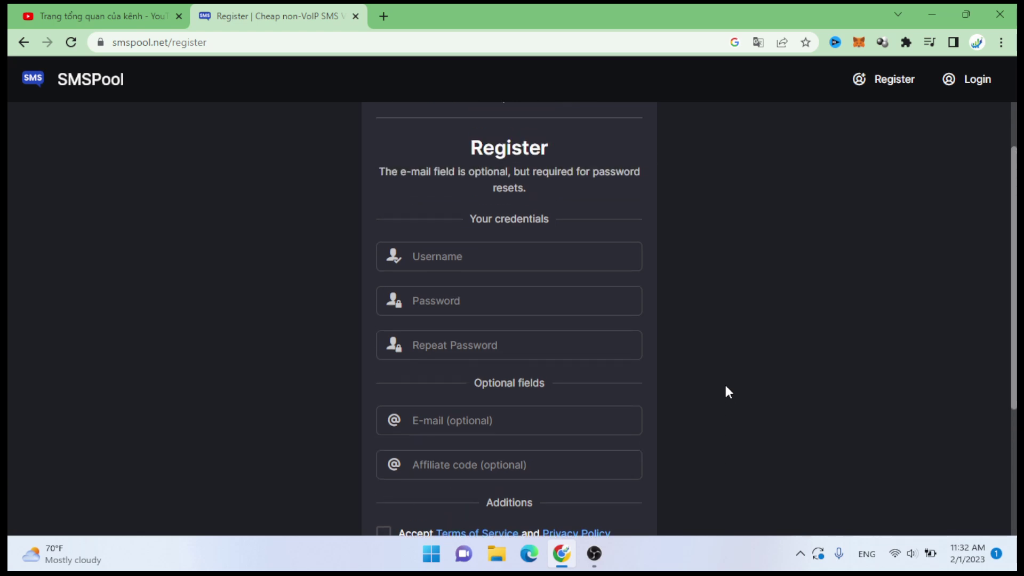
{"action": "left_click", "coordinate": [583, 258]}
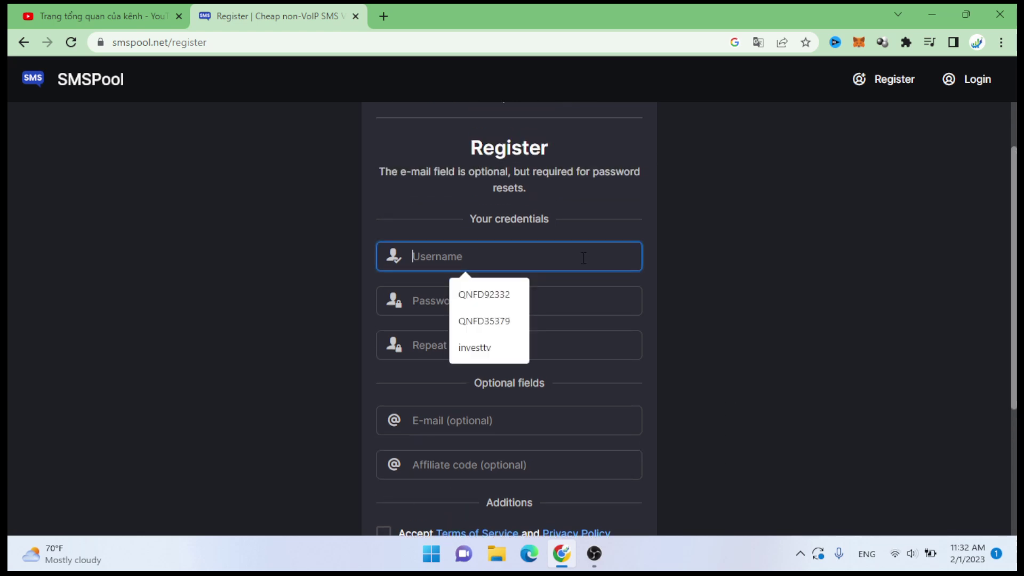
{"action": "left_click", "coordinate": [489, 347]}
Enter the account password in both Password and Repeat Password
{"action": "left_click", "coordinate": [518, 311]}
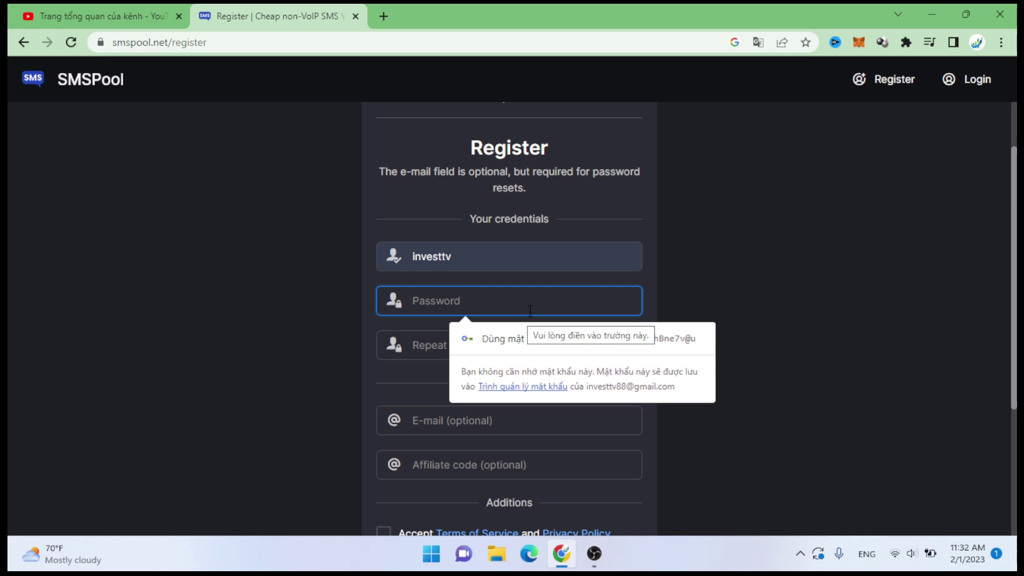
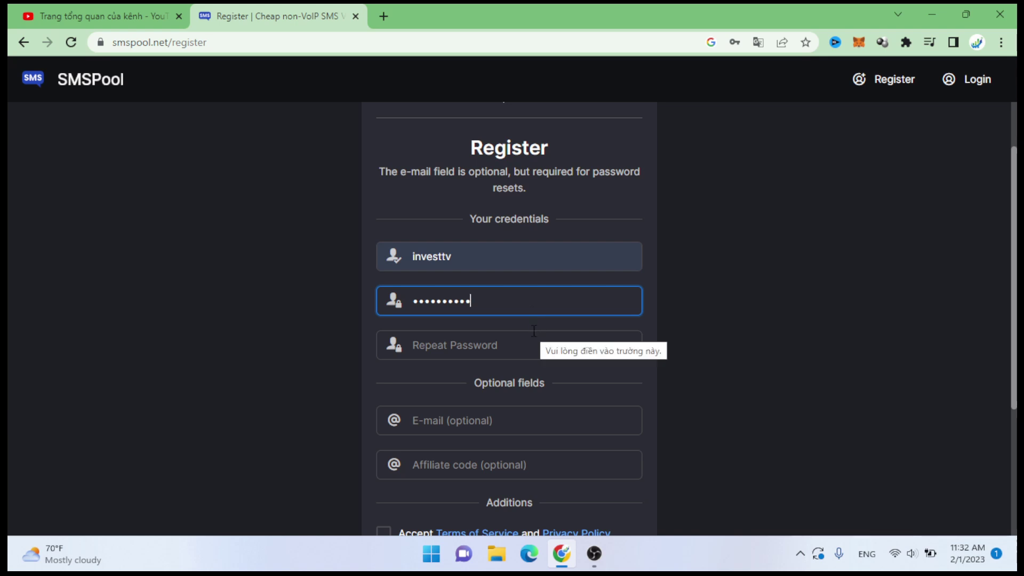
{"action": "left_click", "coordinate": [533, 335]}
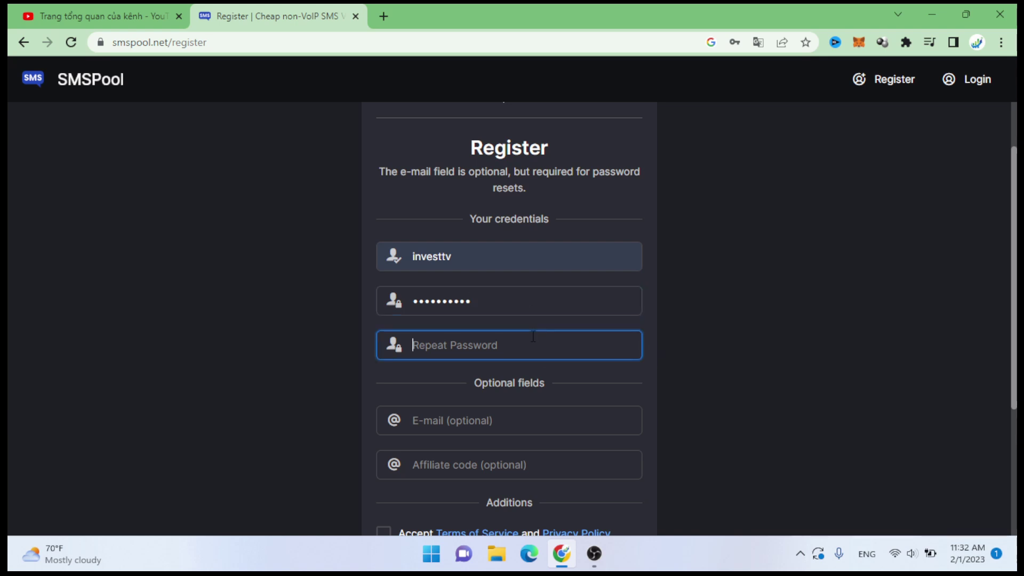
Accept the Terms of Service and Privacy Policy
{"action": "scroll", "coordinate": [533, 337], "scroll_direction": "down", "scroll_amount": 1}
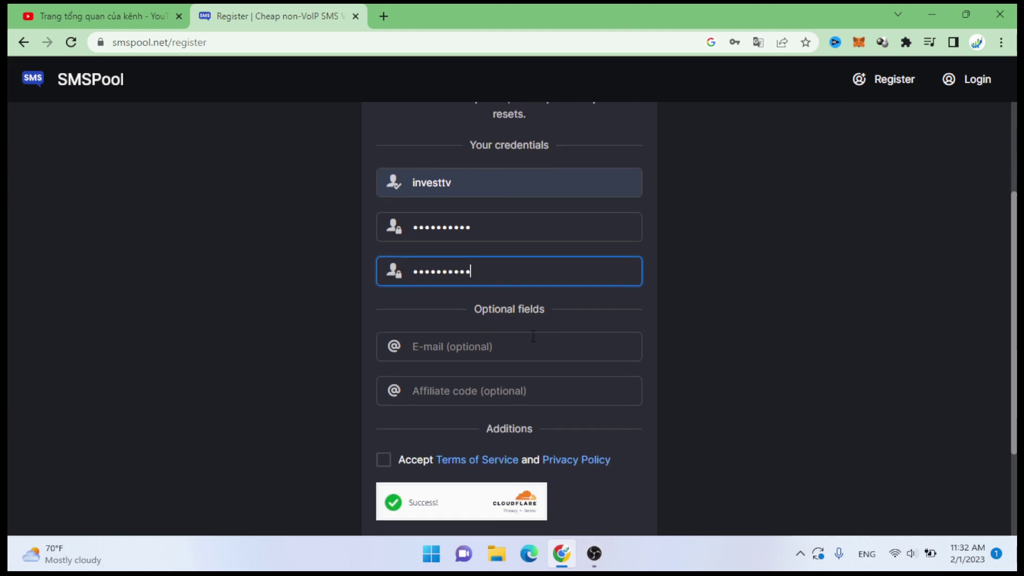
{"action": "left_click", "coordinate": [385, 453]}
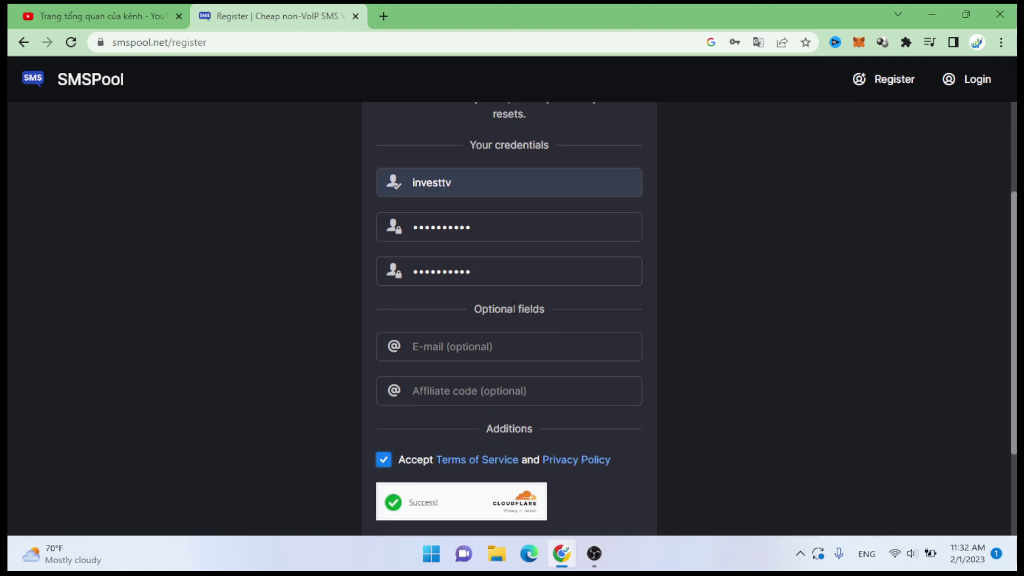
{"action": "scroll", "coordinate": [513, 306], "scroll_direction": "up", "scroll_amount": 1}
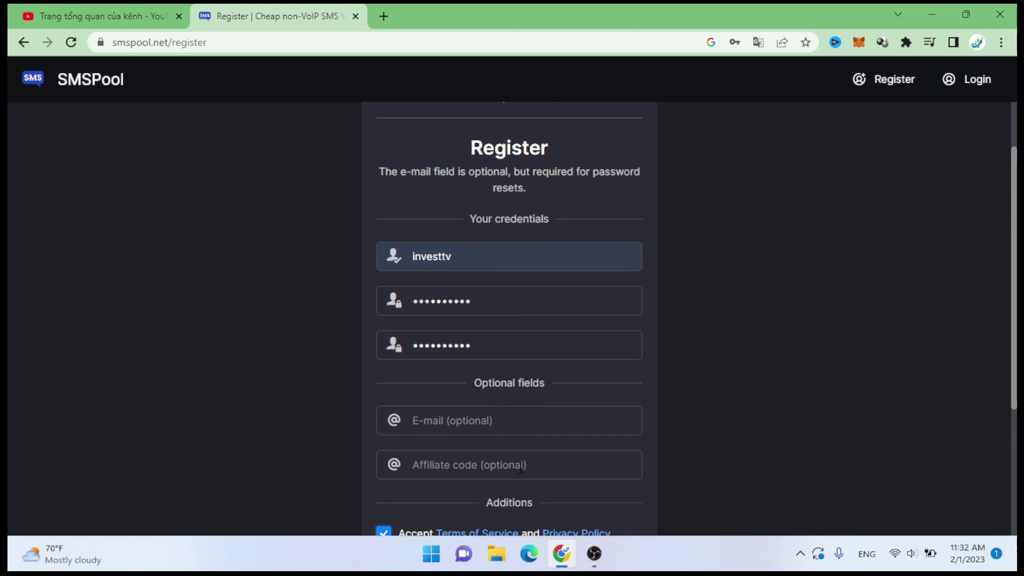
{"action": "scroll", "coordinate": [508, 447], "scroll_direction": "down", "scroll_amount": 3}
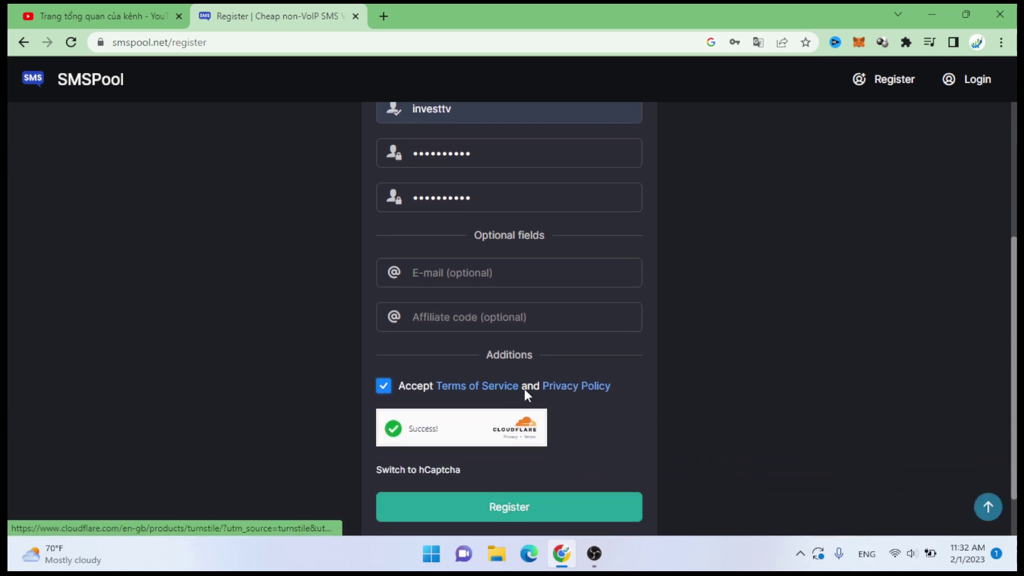
Register the account, save the login in Chrome, and sign in to the $0.00 dashboard
{"action": "left_click", "coordinate": [515, 509]}
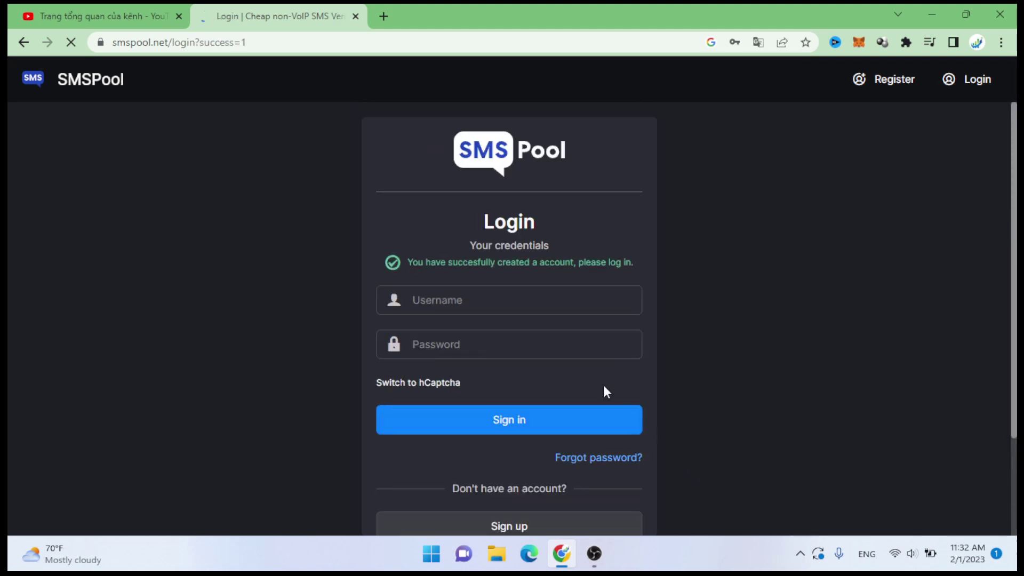
{"action": "left_click", "coordinate": [505, 297]}
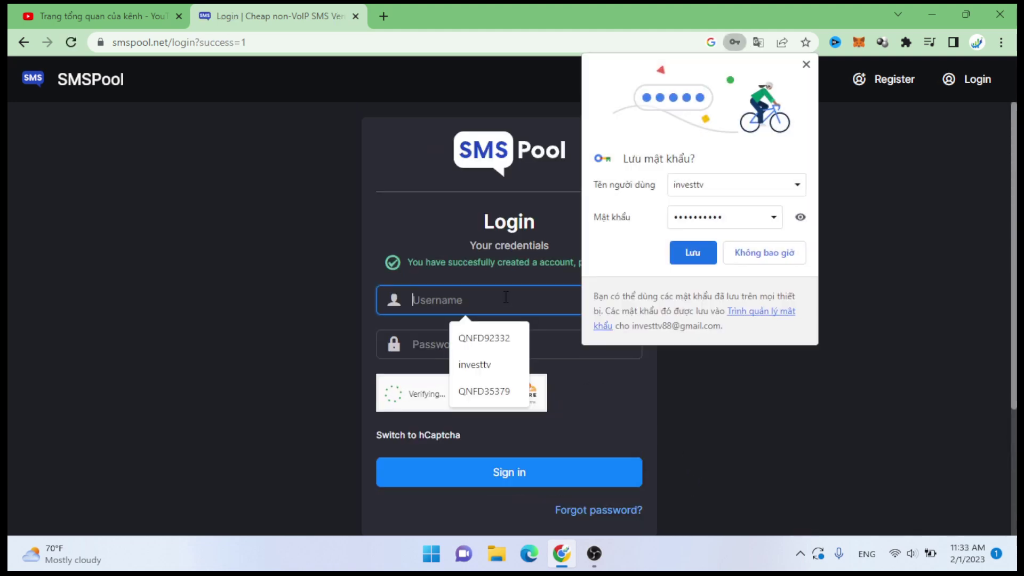
{"action": "left_click", "coordinate": [693, 252]}
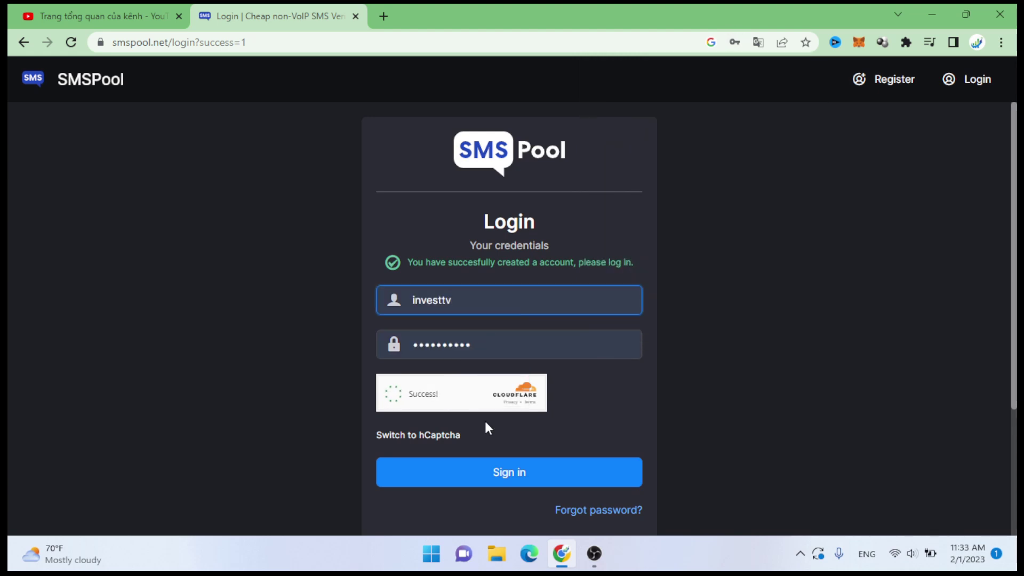
{"action": "left_click", "coordinate": [487, 473]}
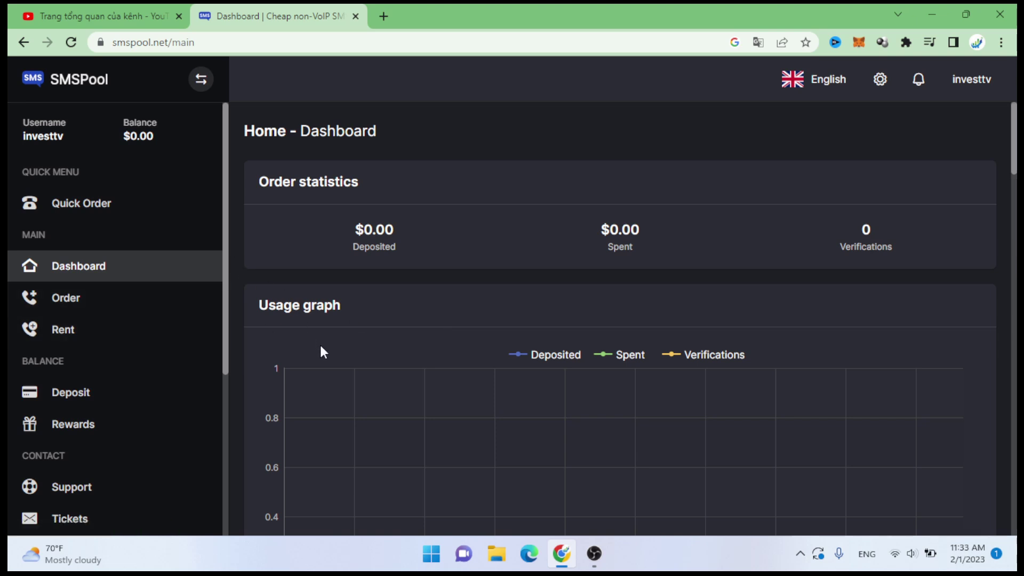
{"action": "scroll", "coordinate": [211, 367], "scroll_direction": "down", "scroll_amount": 5}
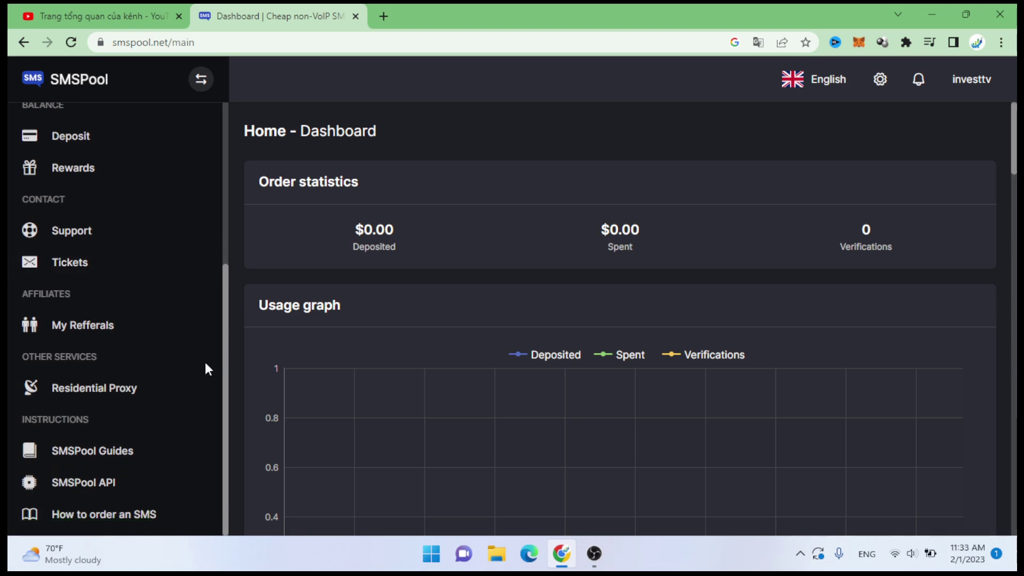
{"action": "scroll", "coordinate": [207, 366], "scroll_direction": "up", "scroll_amount": 5}
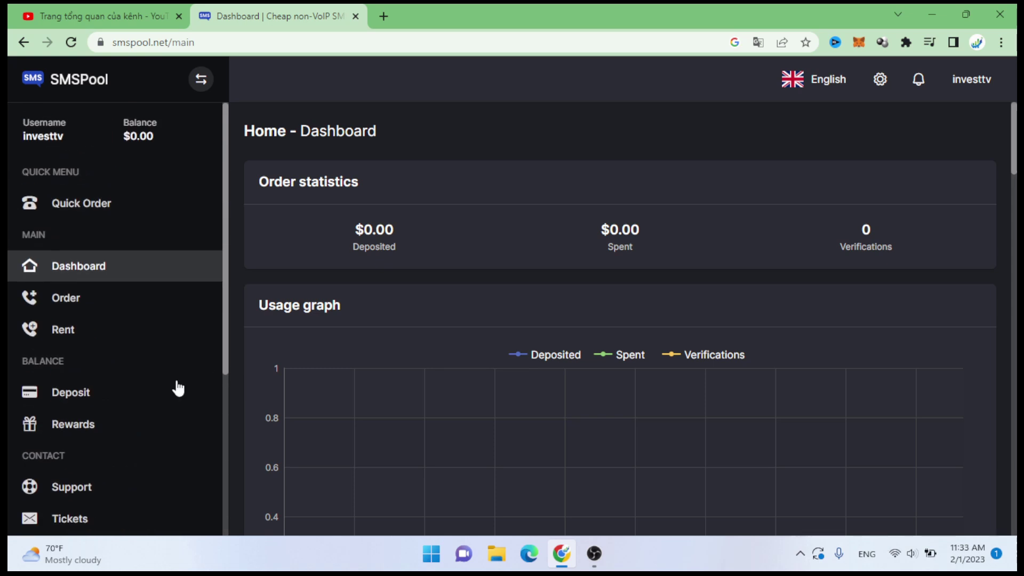
Open the Deposit page, keeping Cryptocurrency as the payment method
{"action": "left_click", "coordinate": [70, 395]}
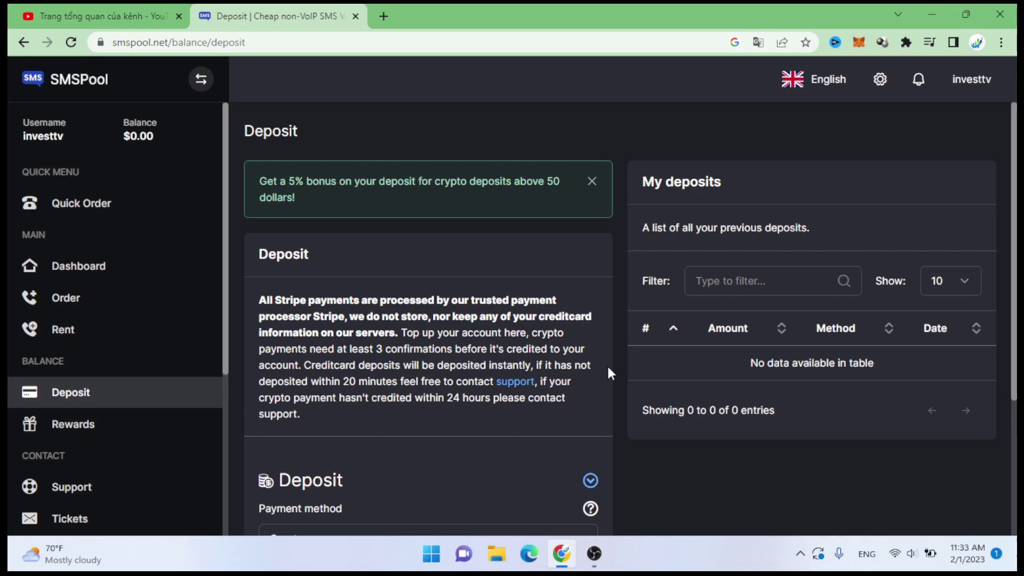
{"action": "scroll", "coordinate": [608, 368], "scroll_direction": "down", "scroll_amount": 3}
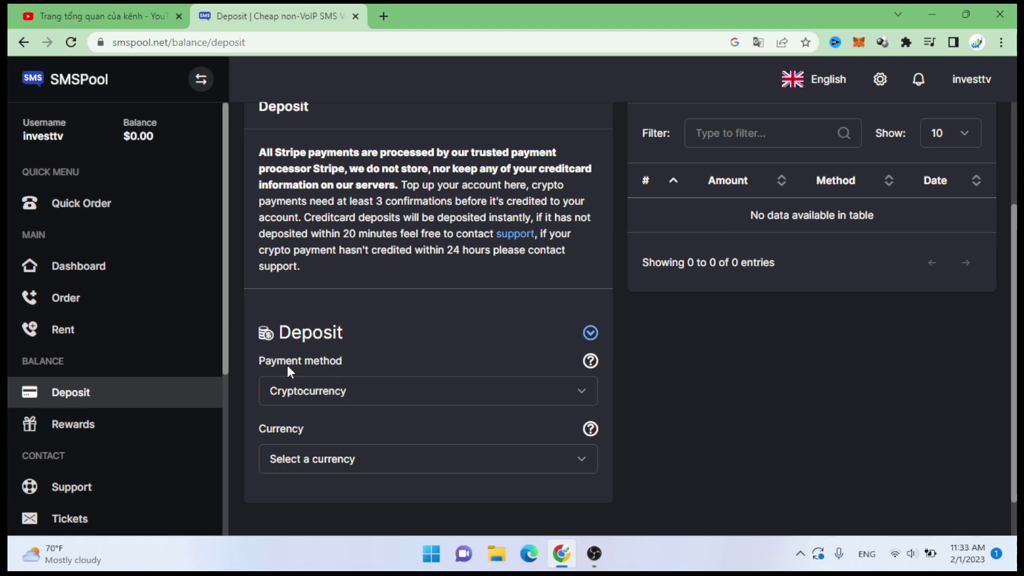
{"action": "left_click", "coordinate": [577, 394]}
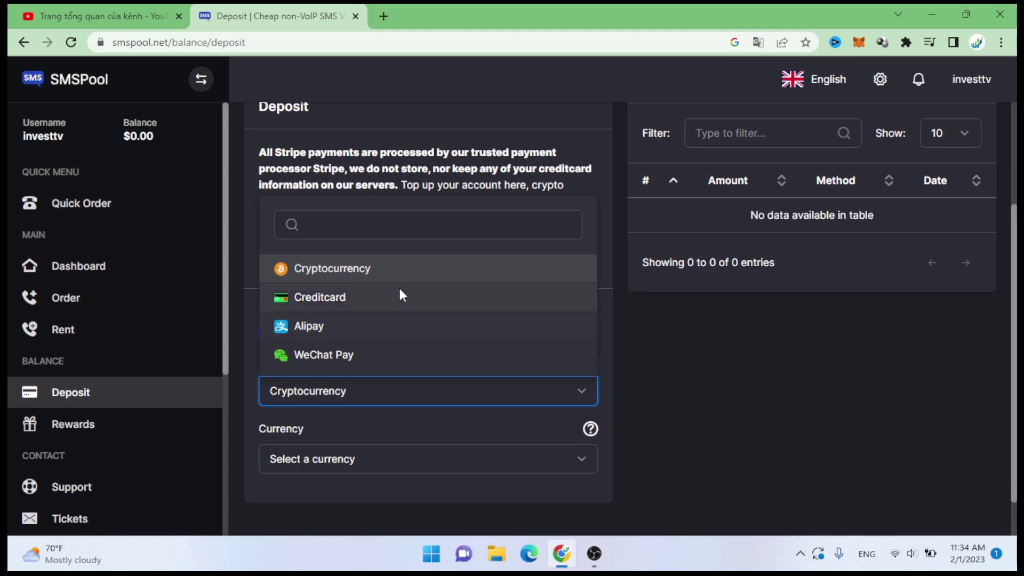
{"action": "left_click", "coordinate": [316, 267]}
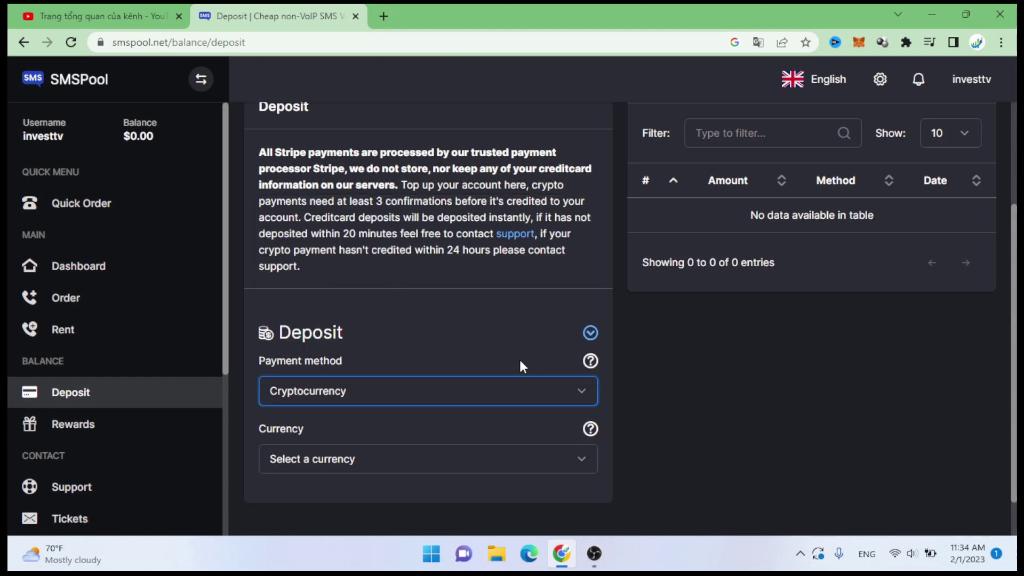
Choose USDT on the Binance (BEP20) network to generate the deposit address and QR code
{"action": "left_click", "coordinate": [510, 462]}
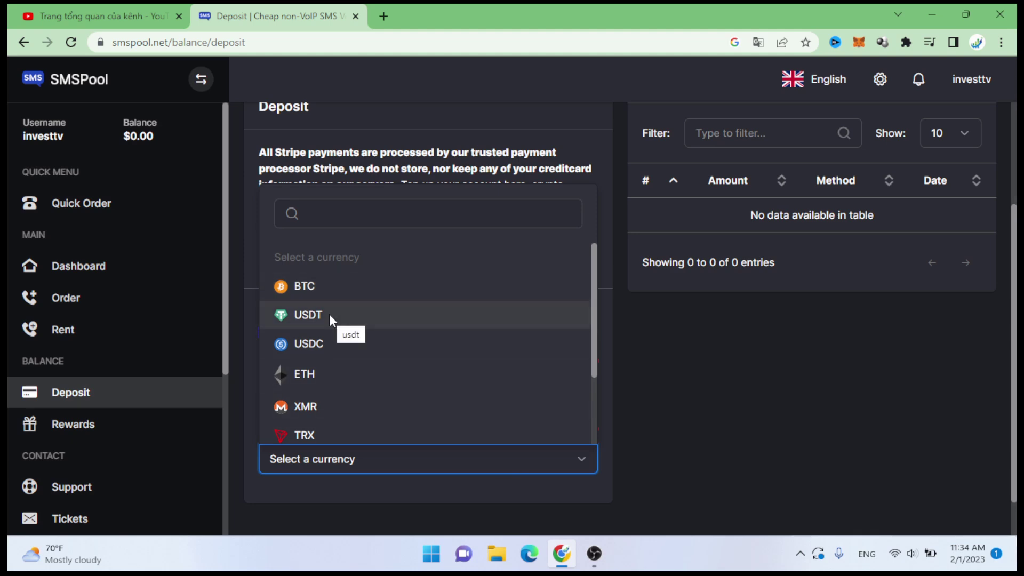
{"action": "scroll", "coordinate": [388, 350], "scroll_direction": "down", "scroll_amount": 2}
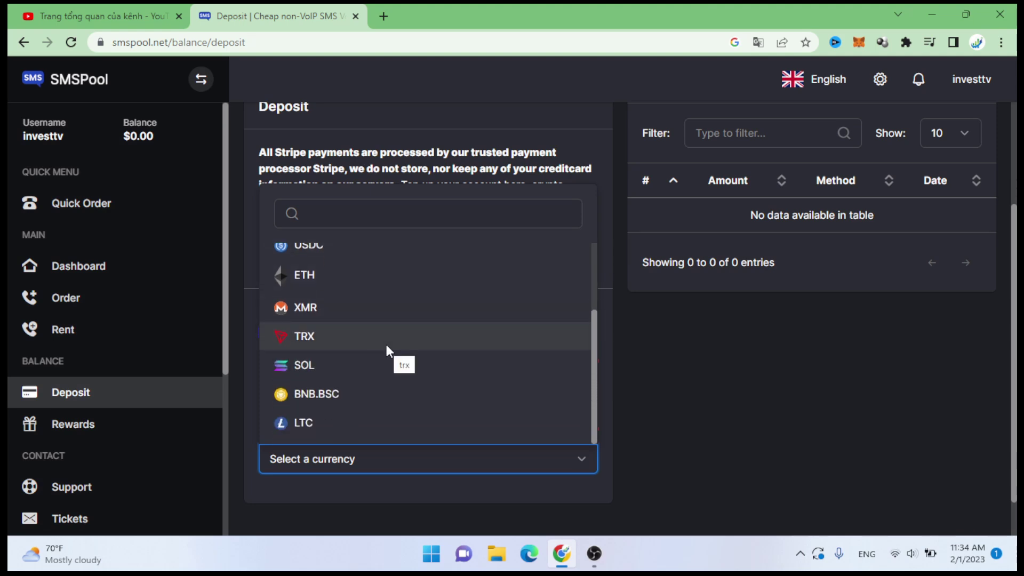
{"action": "scroll", "coordinate": [385, 341], "scroll_direction": "up", "scroll_amount": 2}
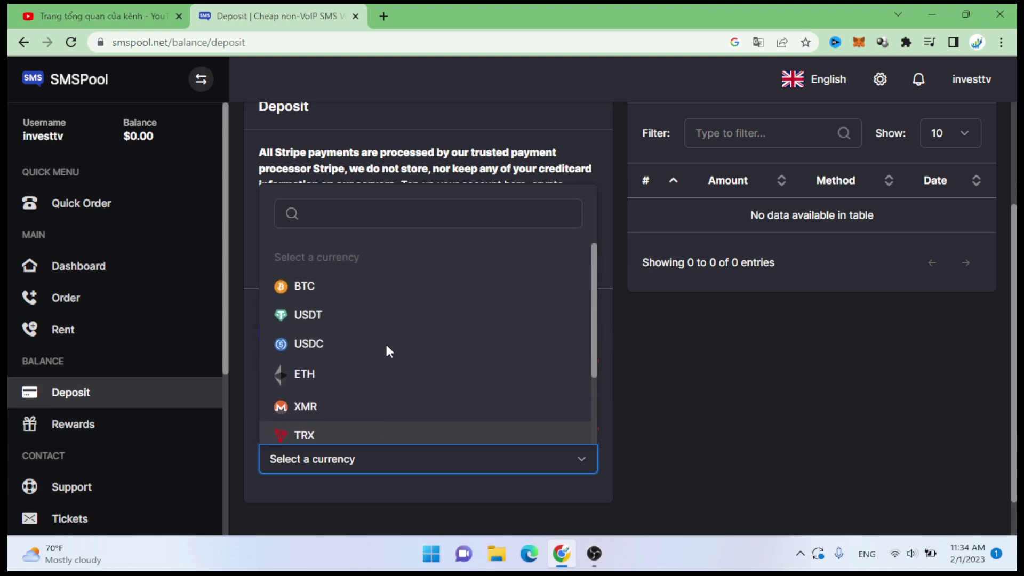
{"action": "left_click", "coordinate": [322, 312]}
{"action": "scroll", "coordinate": [647, 453], "scroll_direction": "down", "scroll_amount": 2}
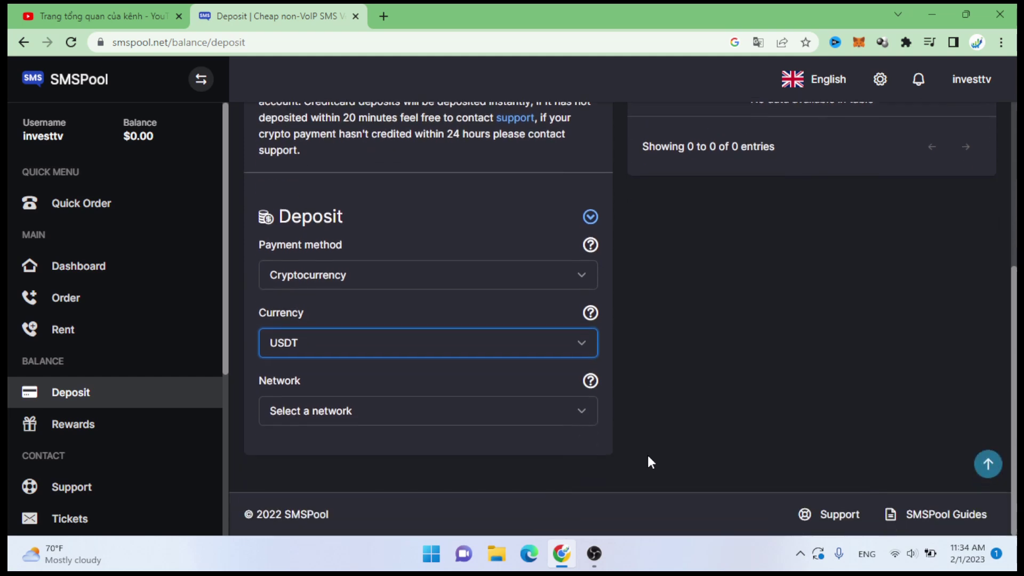
{"action": "left_click", "coordinate": [576, 411]}
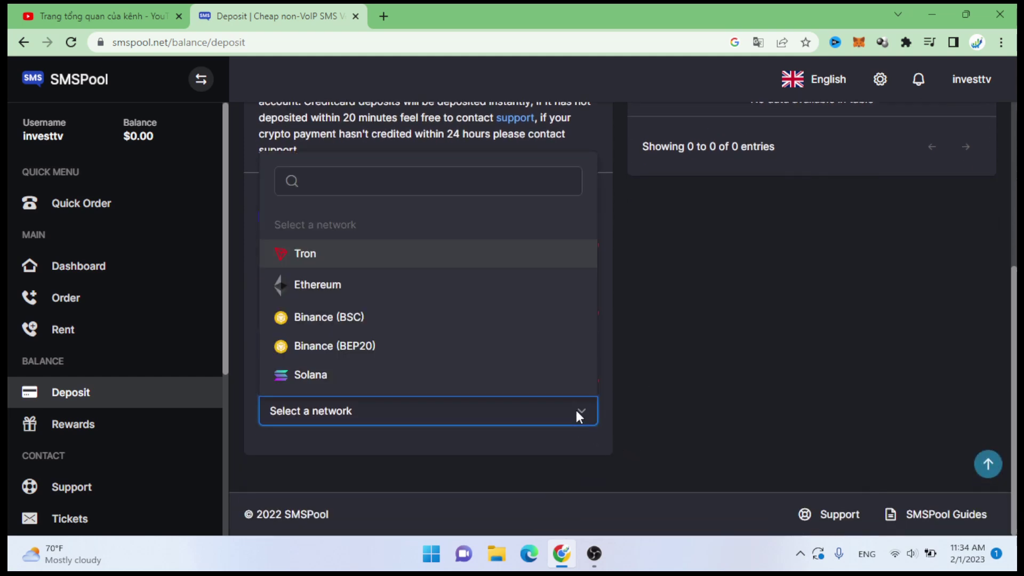
{"action": "left_click", "coordinate": [371, 347]}
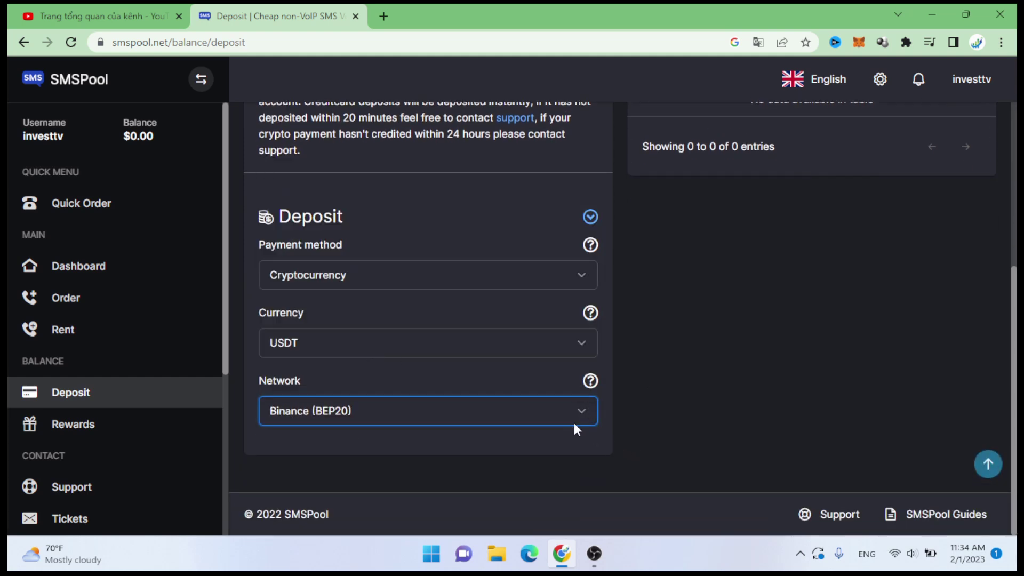
{"action": "scroll", "coordinate": [647, 415], "scroll_direction": "down", "scroll_amount": 2}
{"action": "scroll", "coordinate": [649, 417], "scroll_direction": "down", "scroll_amount": 3}
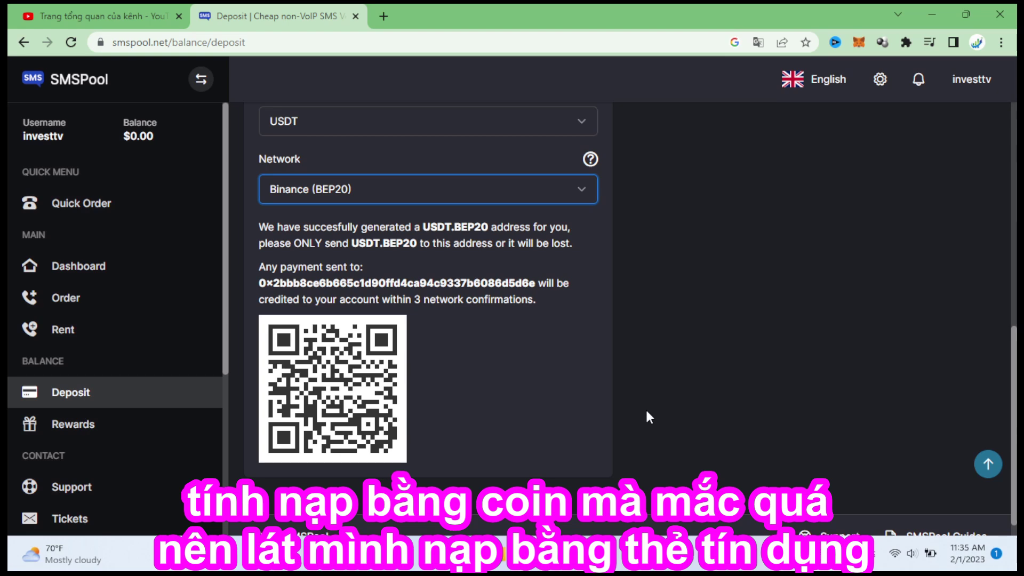
{"action": "scroll", "coordinate": [647, 414], "scroll_direction": "up", "scroll_amount": 1}
{"action": "scroll", "coordinate": [647, 413], "scroll_direction": "down", "scroll_amount": 2}
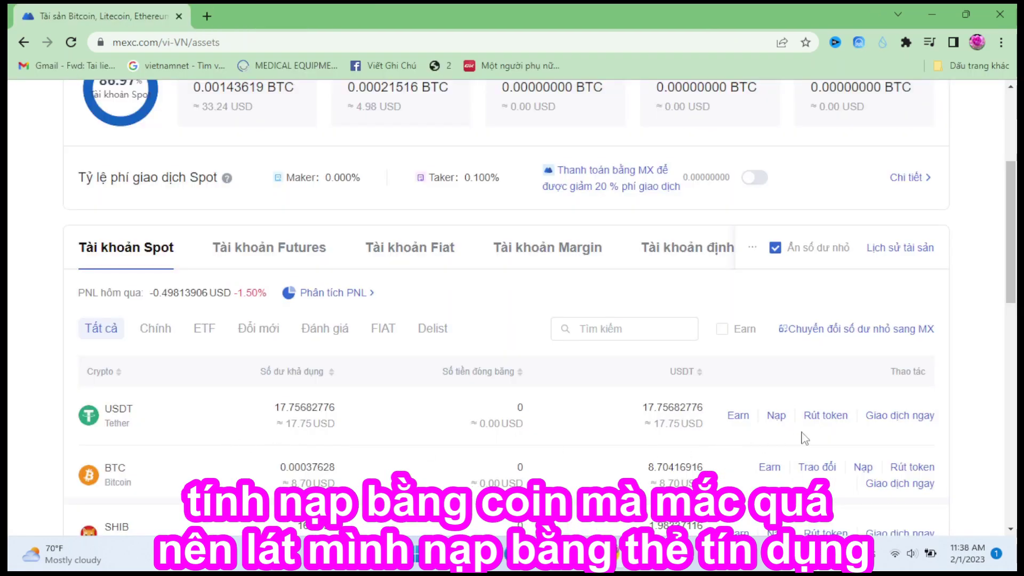
Start a USDT withdrawal and paste the SMSPool deposit address into Địa chỉ
{"action": "left_click", "coordinate": [821, 422]}
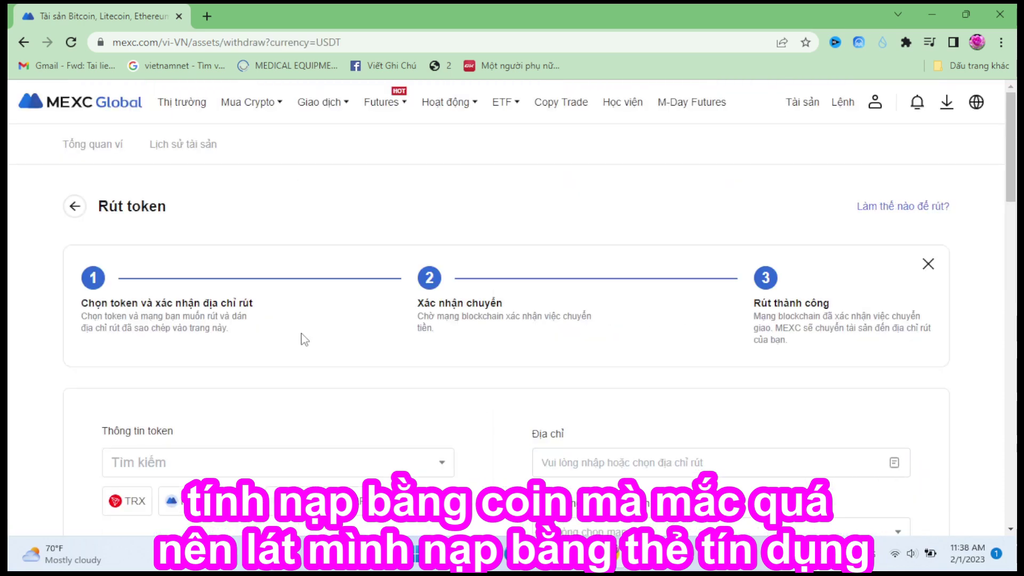
{"action": "scroll", "coordinate": [296, 337], "scroll_direction": "down", "scroll_amount": 3}
{"action": "left_click", "coordinate": [607, 319]}
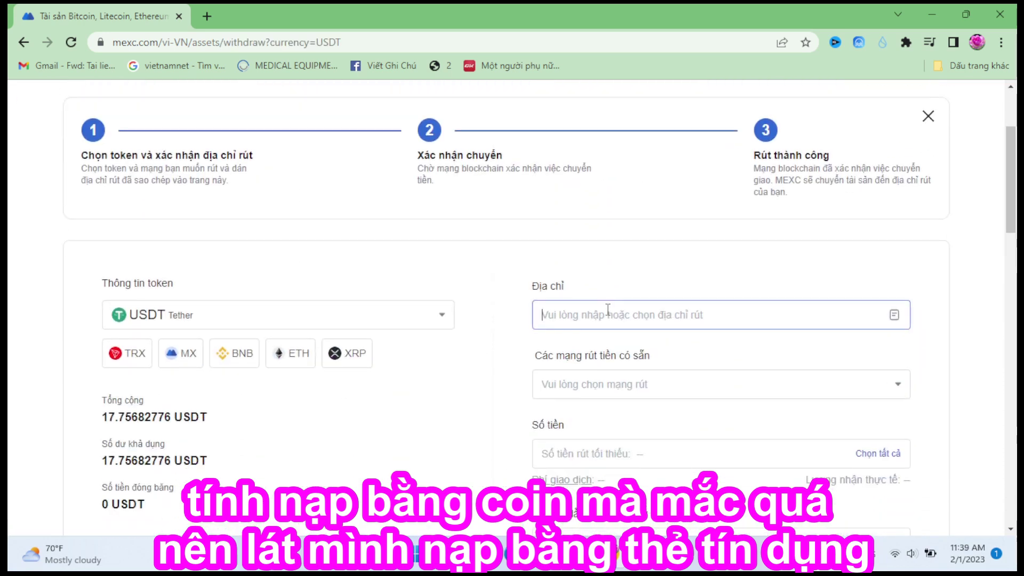
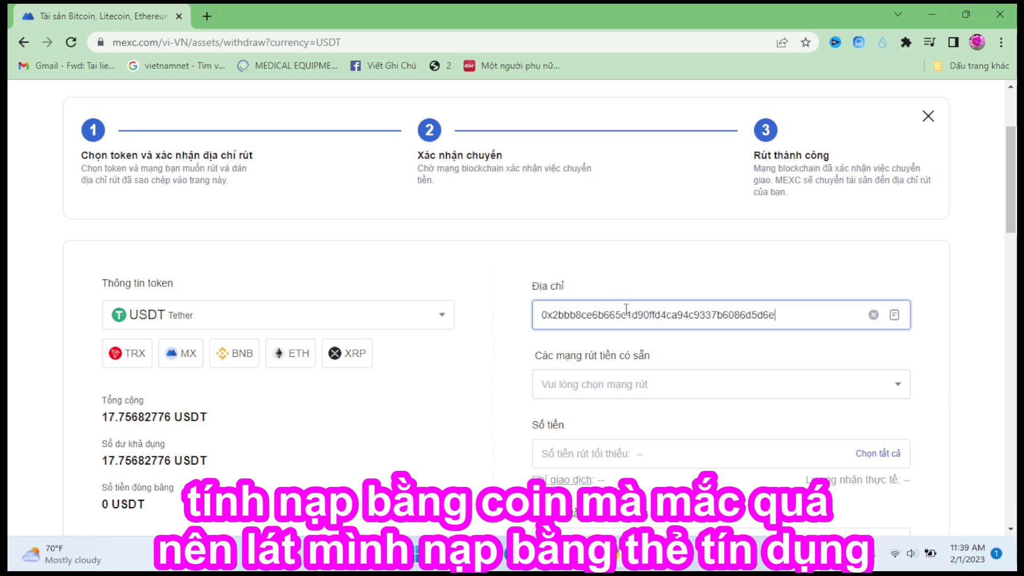
Set the withdrawal network to BEP20(BSC)
{"action": "left_click", "coordinate": [784, 386]}
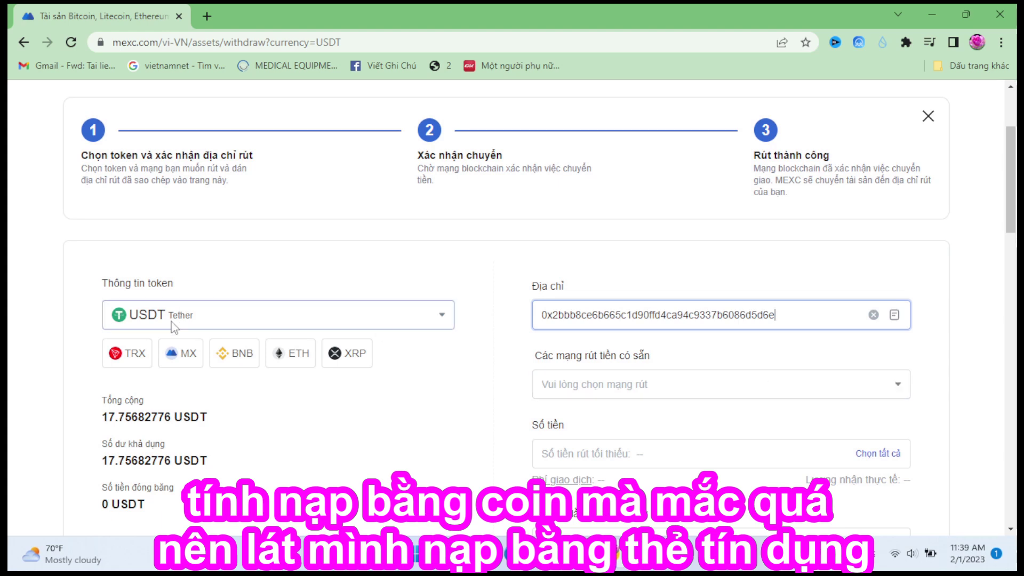
{"action": "left_click", "coordinate": [900, 384]}
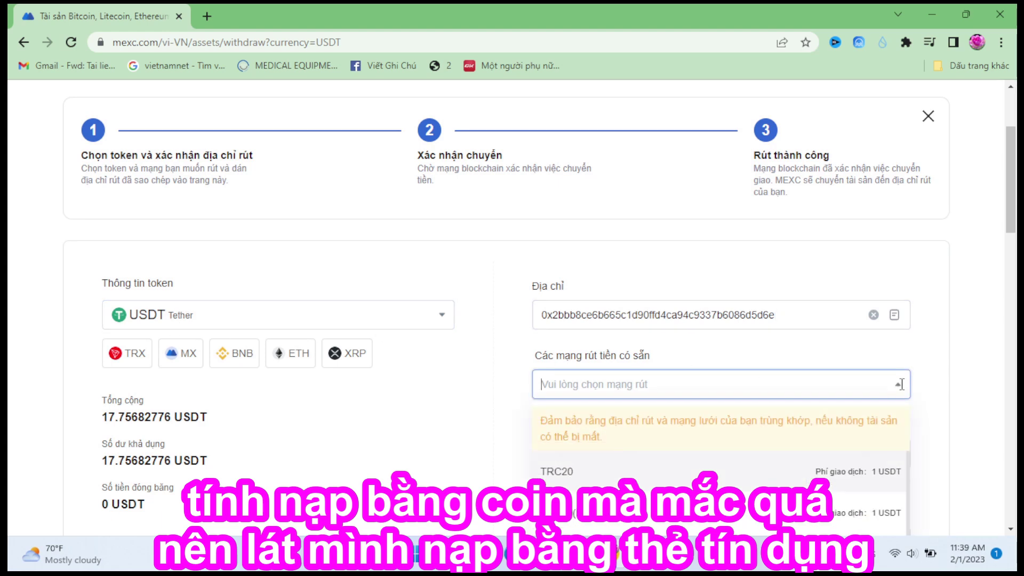
{"action": "scroll", "coordinate": [722, 451], "scroll_direction": "down", "scroll_amount": 2}
{"action": "scroll", "coordinate": [721, 450], "scroll_direction": "down", "scroll_amount": 3}
{"action": "scroll", "coordinate": [804, 441], "scroll_direction": "up", "scroll_amount": 5}
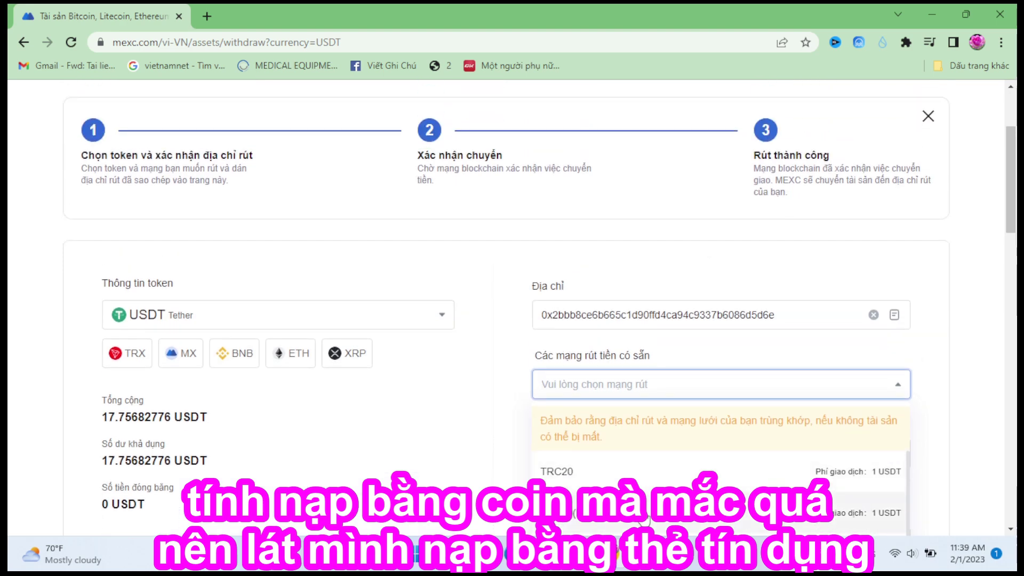
{"action": "left_click", "coordinate": [592, 519]}
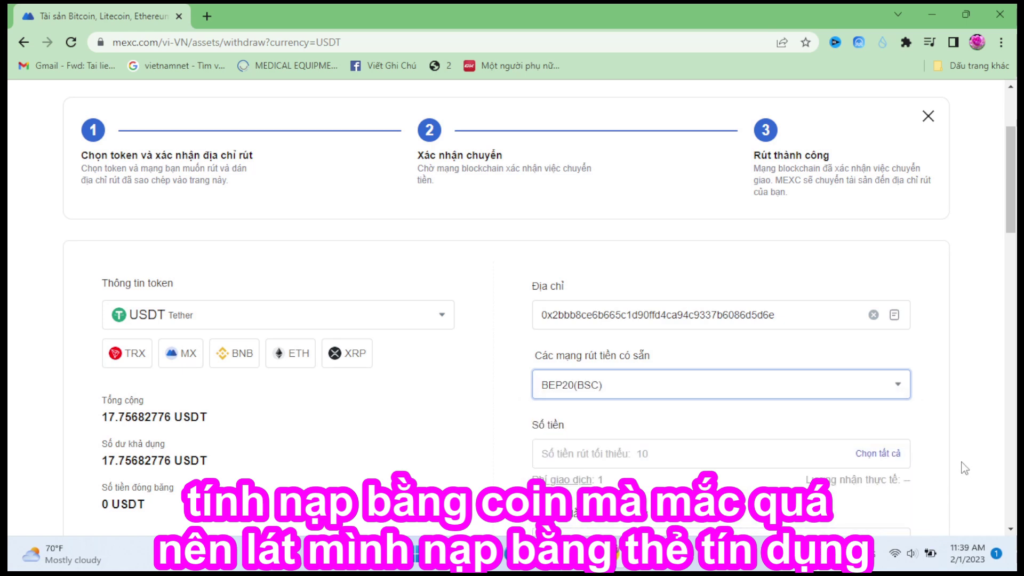
{"action": "scroll", "coordinate": [965, 469], "scroll_direction": "down", "scroll_amount": 2}
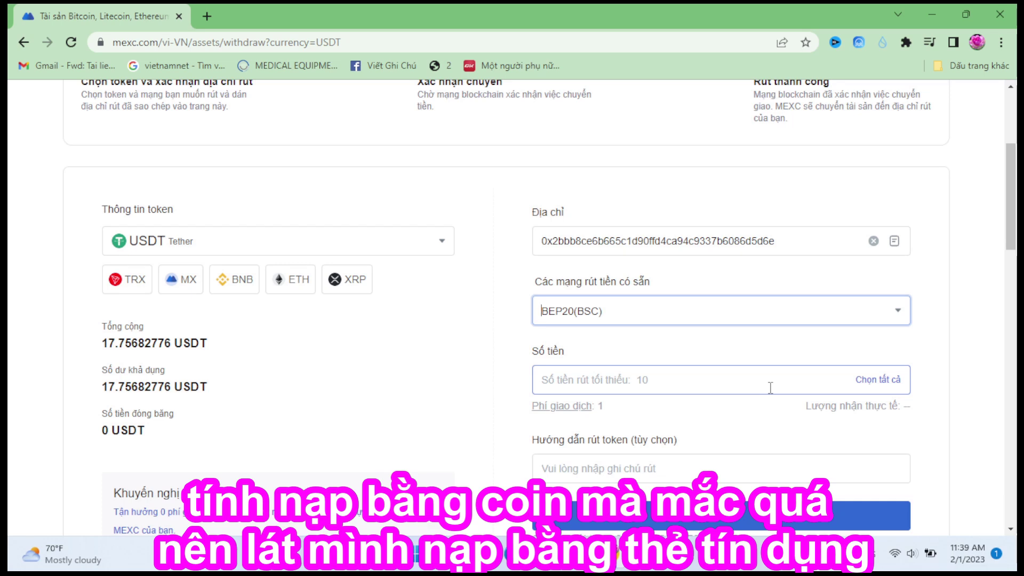
{"action": "scroll", "coordinate": [770, 388], "scroll_direction": "down", "scroll_amount": 3}
{"action": "scroll", "coordinate": [771, 391], "scroll_direction": "up", "scroll_amount": 7}
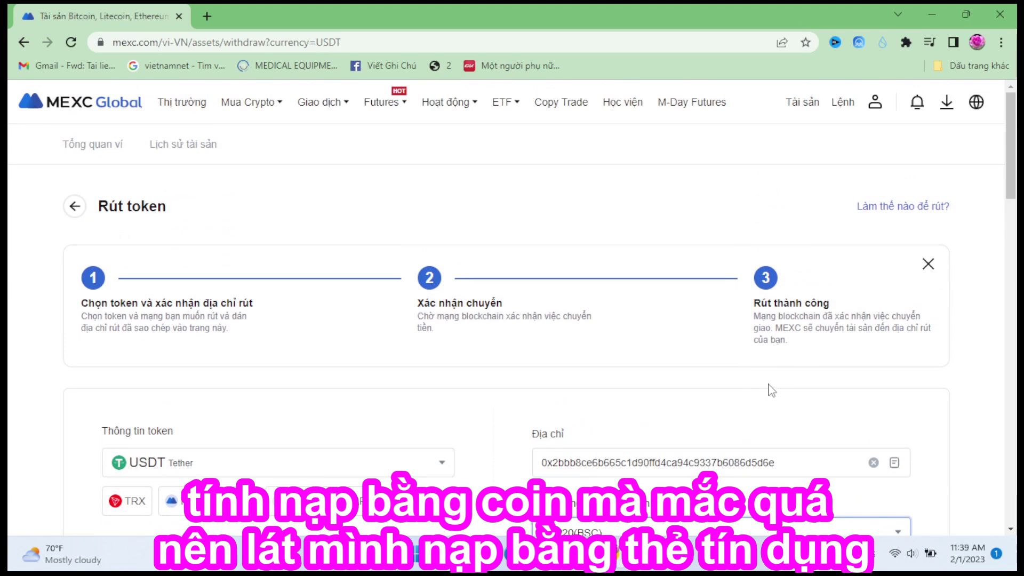
{"action": "mouse_move", "coordinate": [574, 570]}
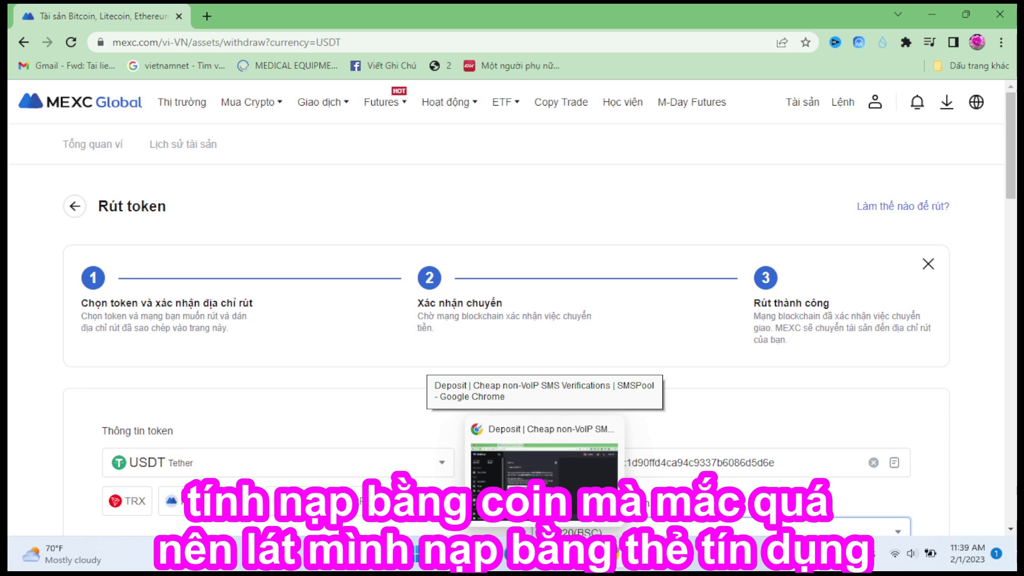
Return to the SMSPool deposit page and dismiss the 5% bonus notice
{"action": "left_click", "coordinate": [544, 470]}
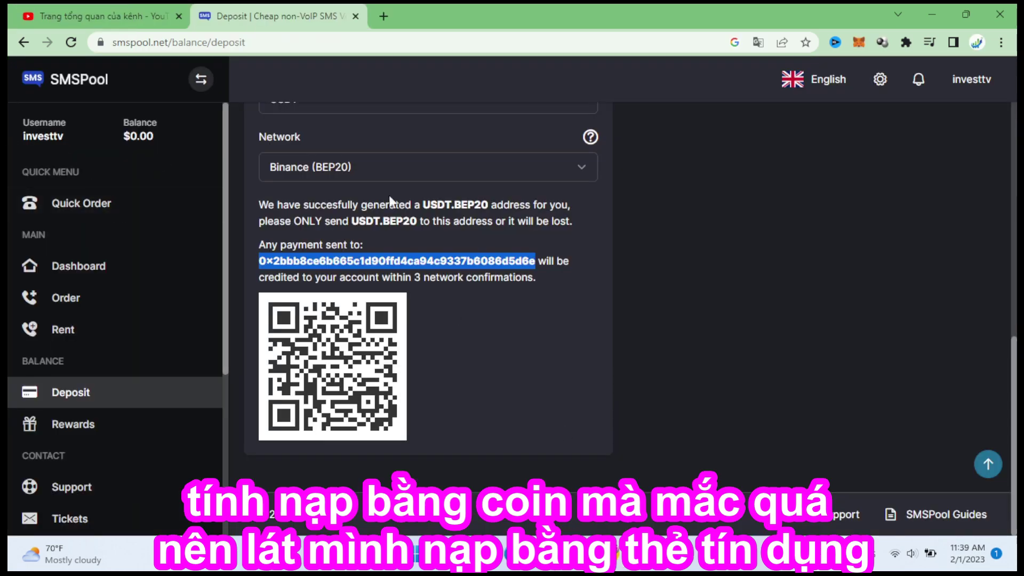
{"action": "scroll", "coordinate": [651, 269], "scroll_direction": "up", "scroll_amount": 10}
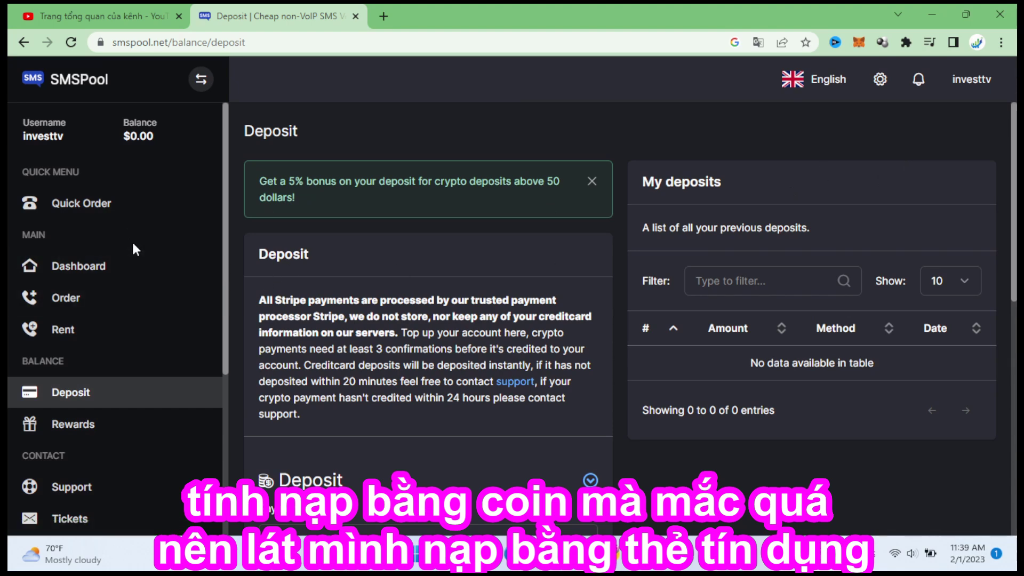
{"action": "left_click", "coordinate": [592, 183]}
{"action": "scroll", "coordinate": [509, 315], "scroll_direction": "down", "scroll_amount": 4}
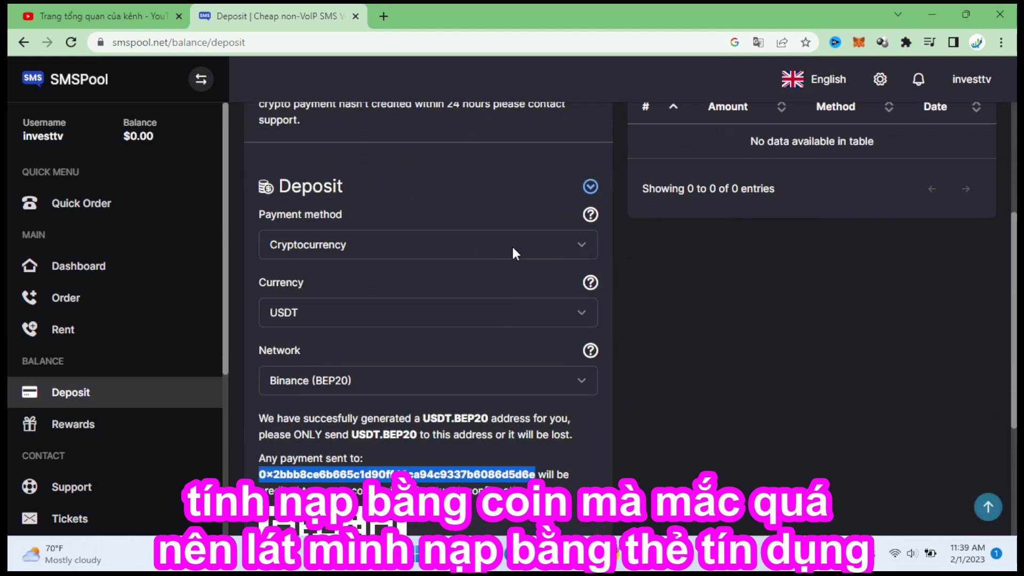
Try switching the payment method to Creditcard, then reload the deposit page
{"action": "left_click", "coordinate": [517, 245]}
{"action": "left_click", "coordinate": [350, 362]}
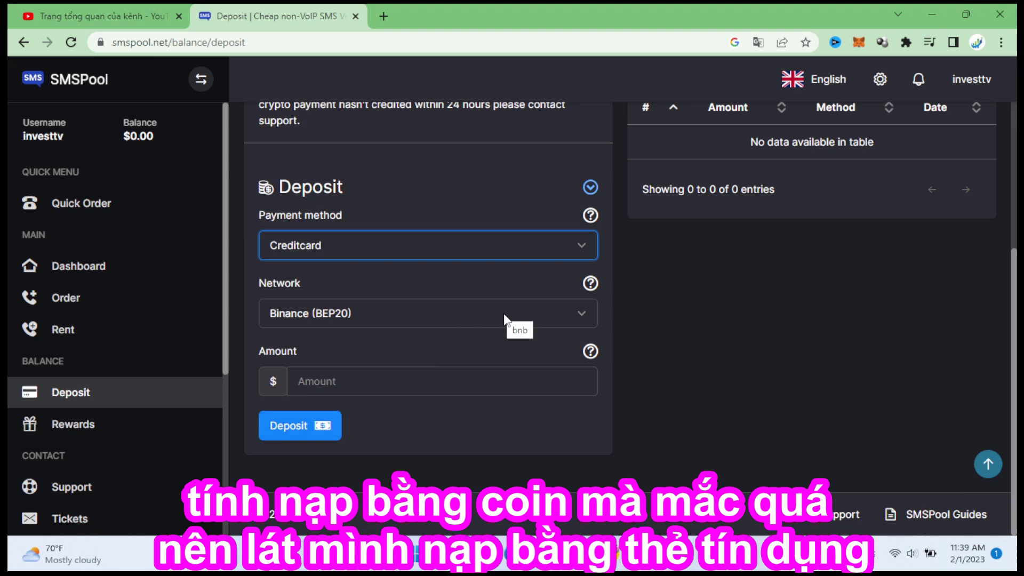
{"action": "left_click", "coordinate": [559, 319]}
{"action": "left_click", "coordinate": [558, 318]}
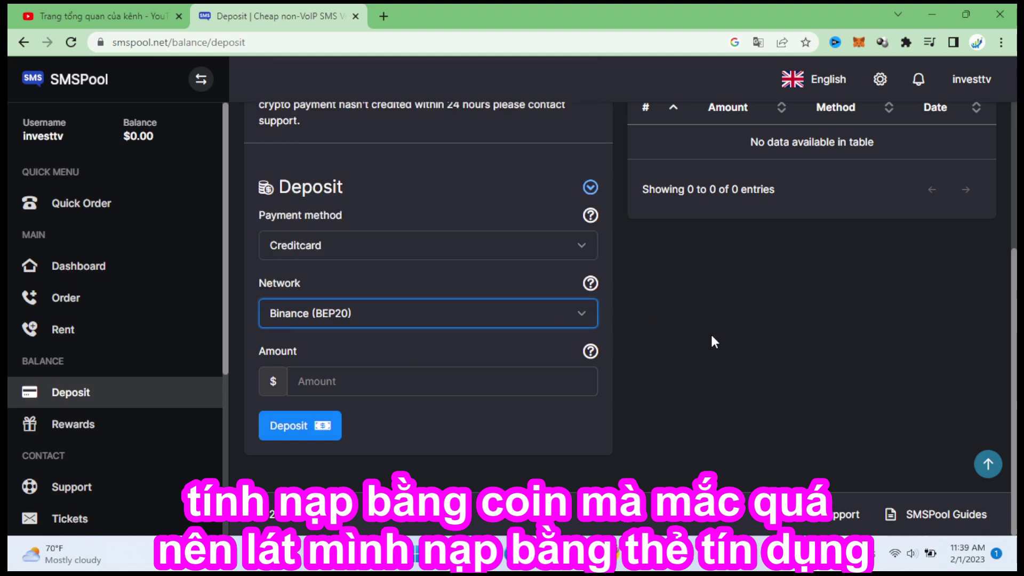
{"action": "scroll", "coordinate": [493, 314], "scroll_direction": "up", "scroll_amount": 4}
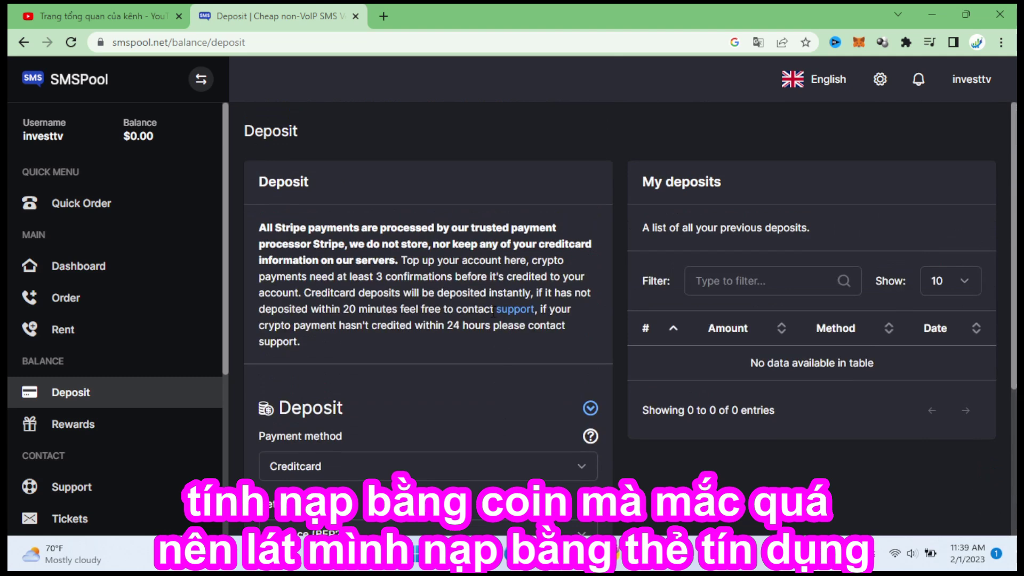
{"action": "scroll", "coordinate": [493, 315], "scroll_direction": "down", "scroll_amount": 3}
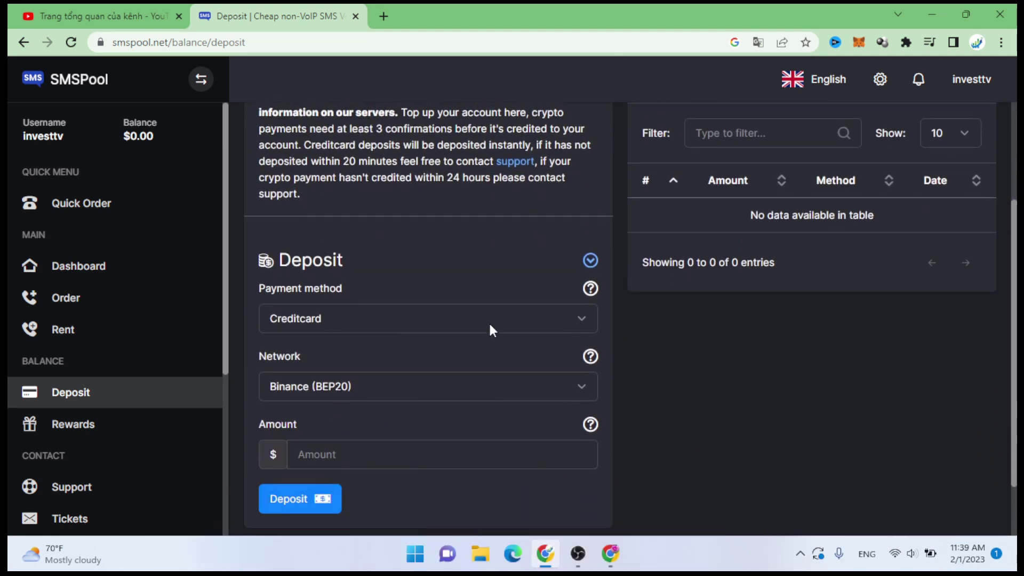
{"action": "left_click", "coordinate": [70, 42]}
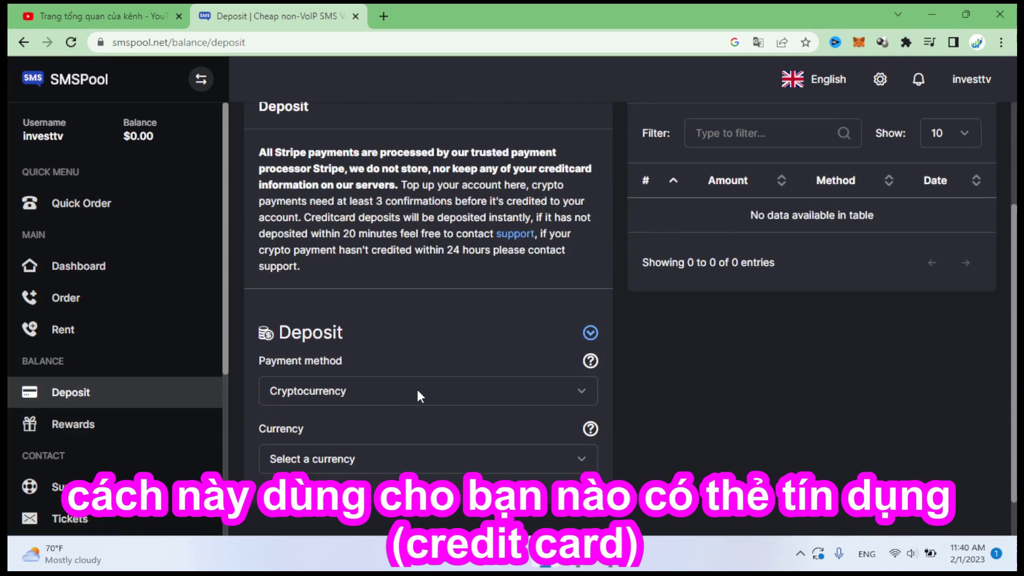
Select Creditcard, enter an amount of 1, and submit the deposit
{"action": "left_click", "coordinate": [417, 390]}
{"action": "left_click", "coordinate": [344, 297]}
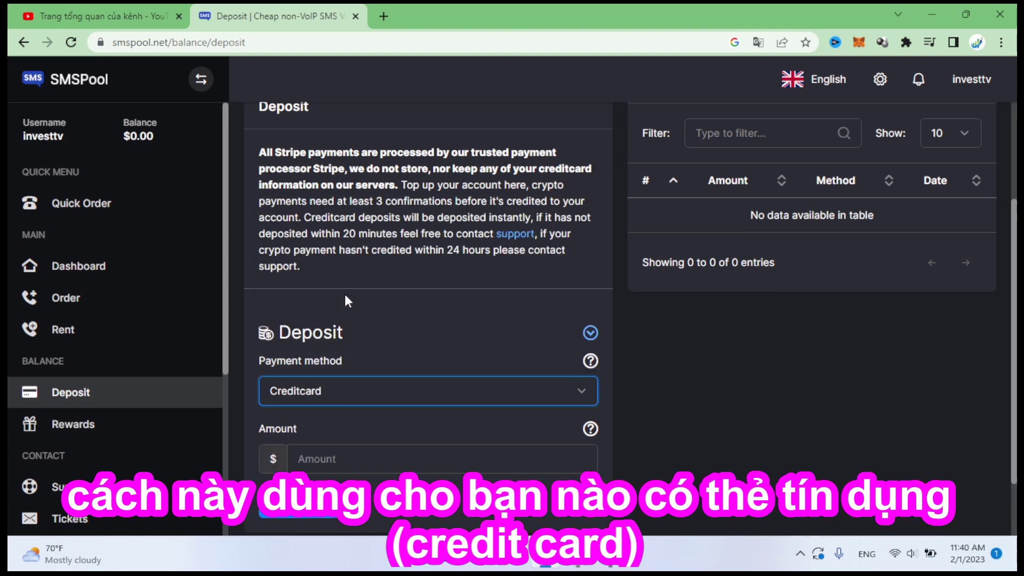
{"action": "scroll", "coordinate": [453, 438], "scroll_direction": "down", "scroll_amount": 2}
{"action": "left_click", "coordinate": [466, 379]}
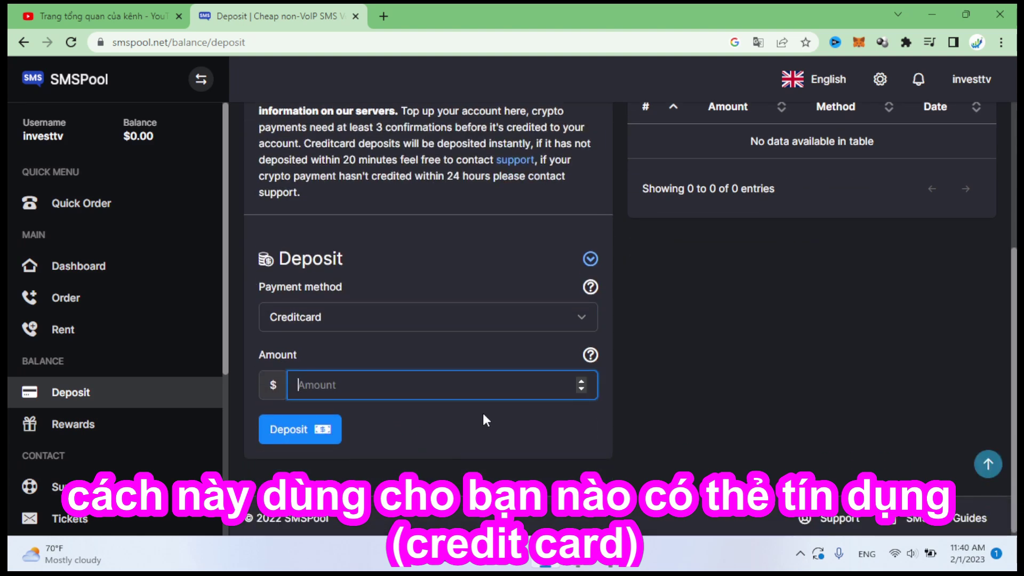
{"action": "type", "text": "1"}
{"action": "scroll", "coordinate": [423, 411], "scroll_direction": "down", "scroll_amount": 1}
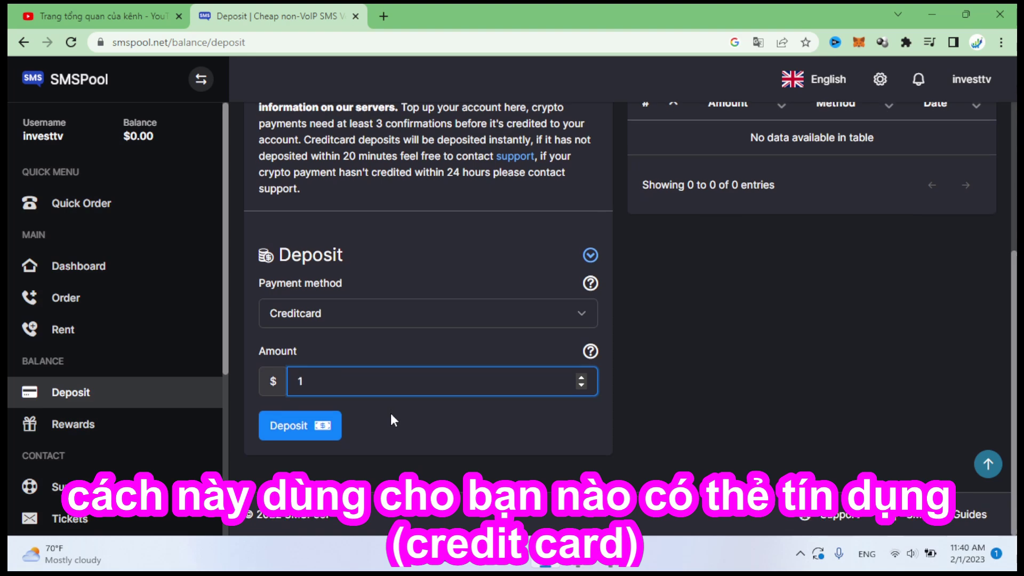
{"action": "left_click", "coordinate": [294, 434]}
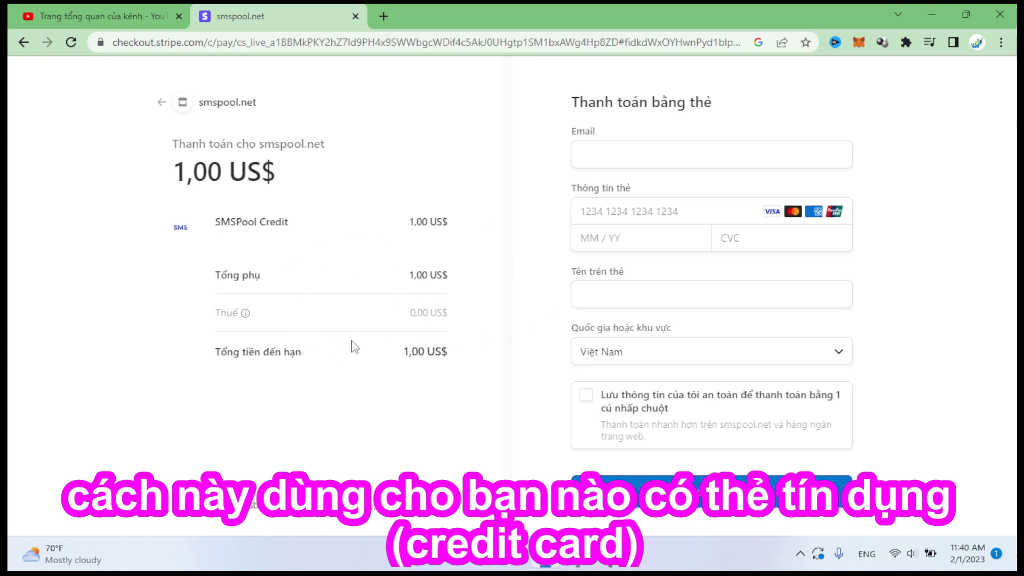
Fill in the saved contact email and begin entering the card number
{"action": "left_click", "coordinate": [647, 160]}
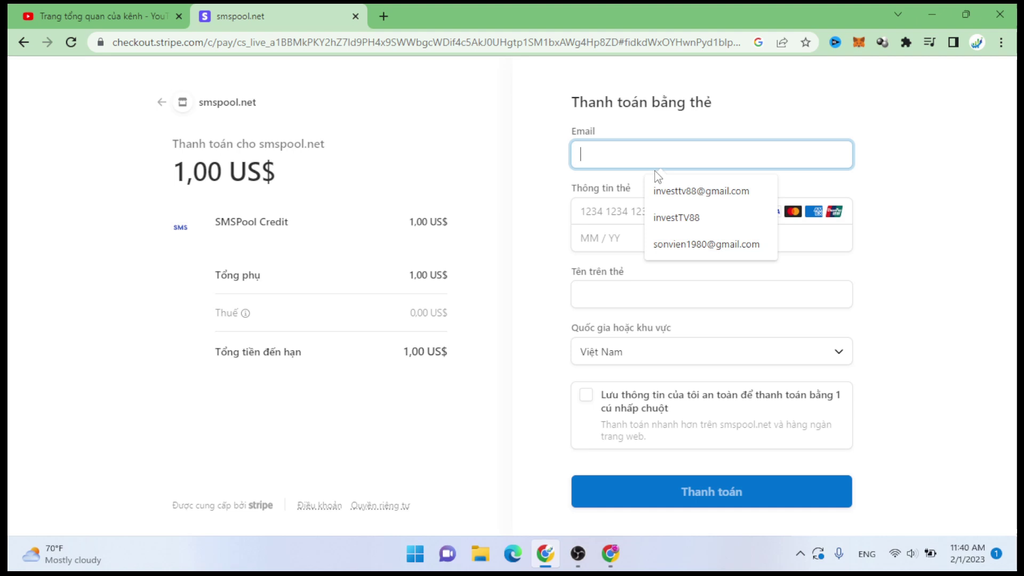
{"action": "left_click", "coordinate": [655, 192]}
{"action": "left_click", "coordinate": [649, 209]}
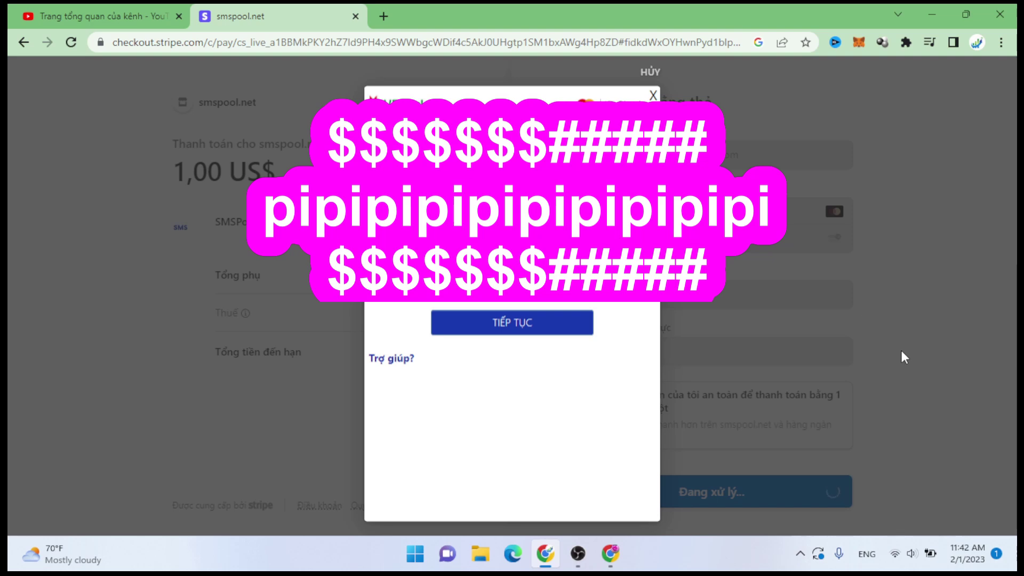
Continue the bank's 3-D Secure check and enter the one-time verification code
{"action": "left_click", "coordinate": [536, 329]}
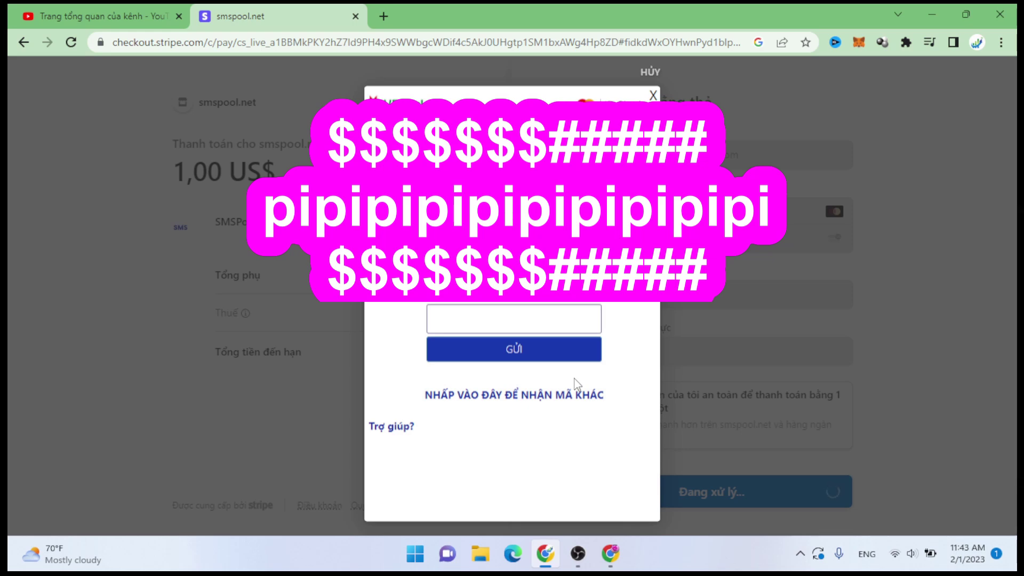
{"action": "left_click", "coordinate": [464, 323]}
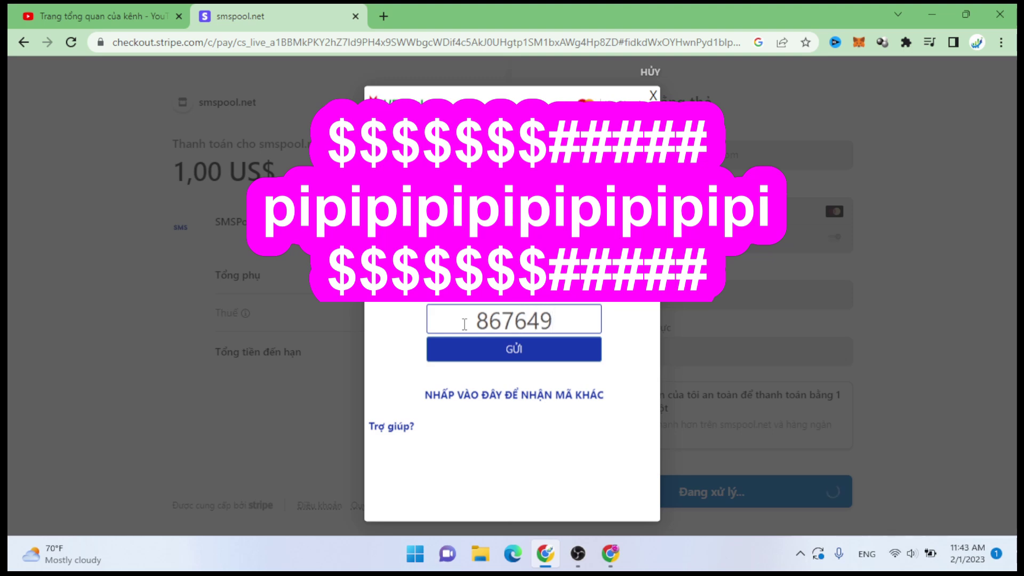